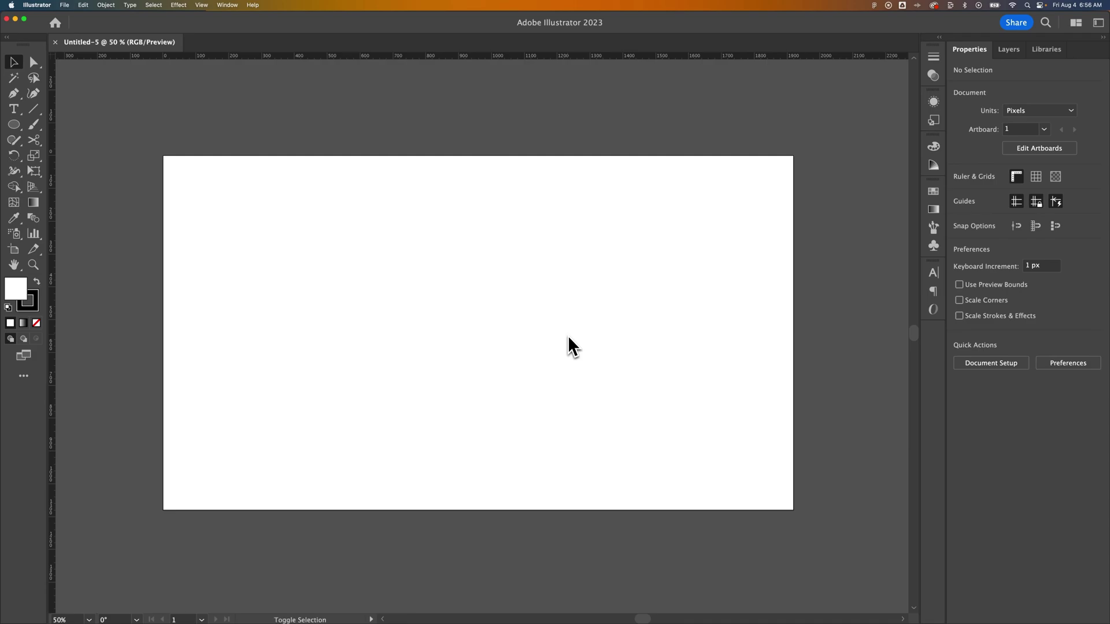
# Step: With the Artboard tool, drag two corners to about 870 × 775 px and move the artboard right
pyautogui.hotkey('shift', 'o')
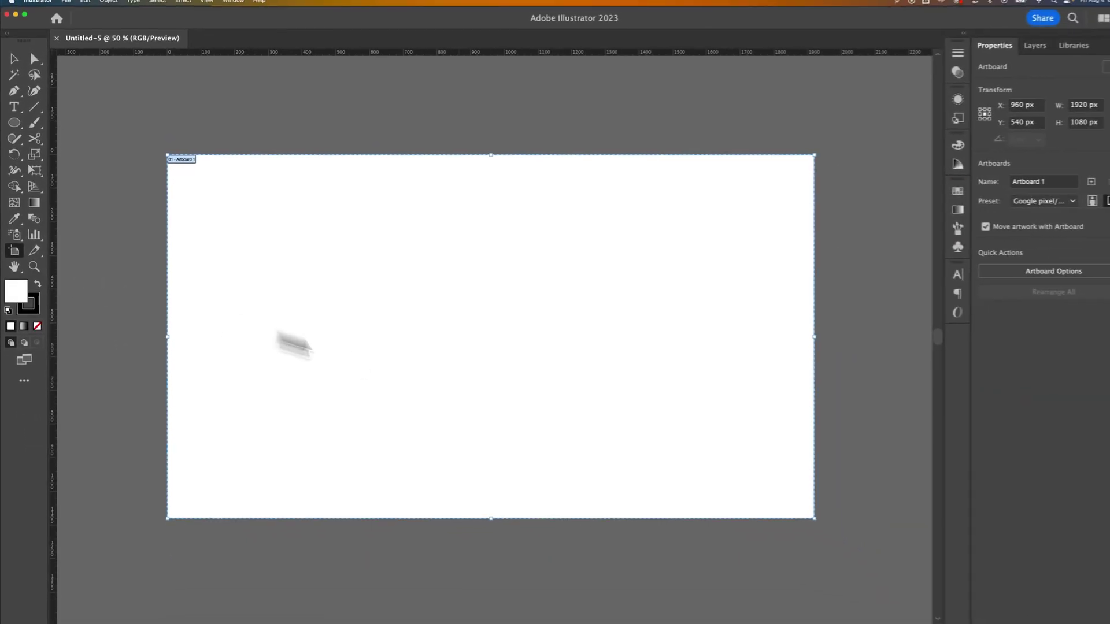
pyautogui.moveTo(793, 509); pyautogui.dragTo(444, 534)
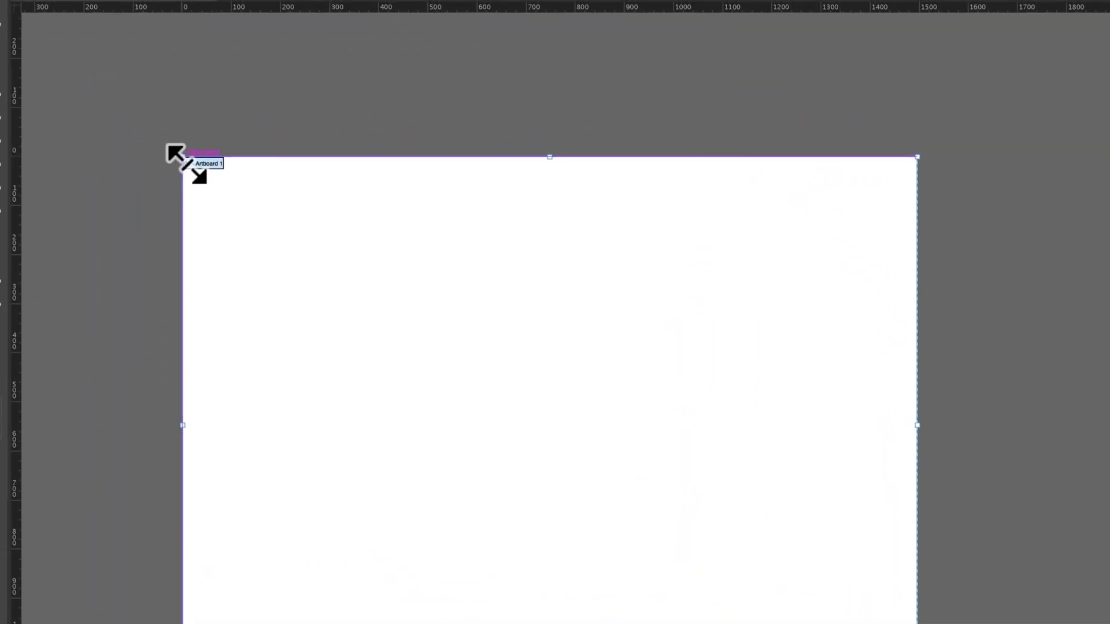
pyautogui.moveTo(184, 158)
pyautogui.mouseDown()
pyautogui.moveTo(330, 253)
pyautogui.moveTo(338, 237)
pyautogui.mouseUp()
pyautogui.moveTo(579, 322); pyautogui.dragTo(701, 321)
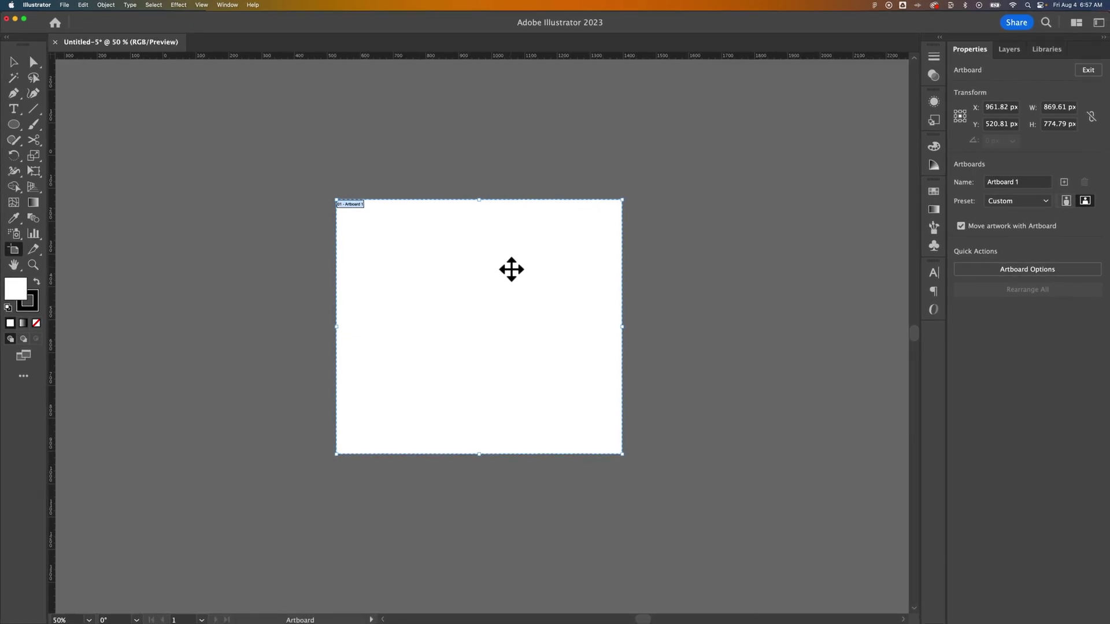
# Step: Set the artboard width to 900 px and height to 250 px in Properties
pyautogui.click(1056, 106)
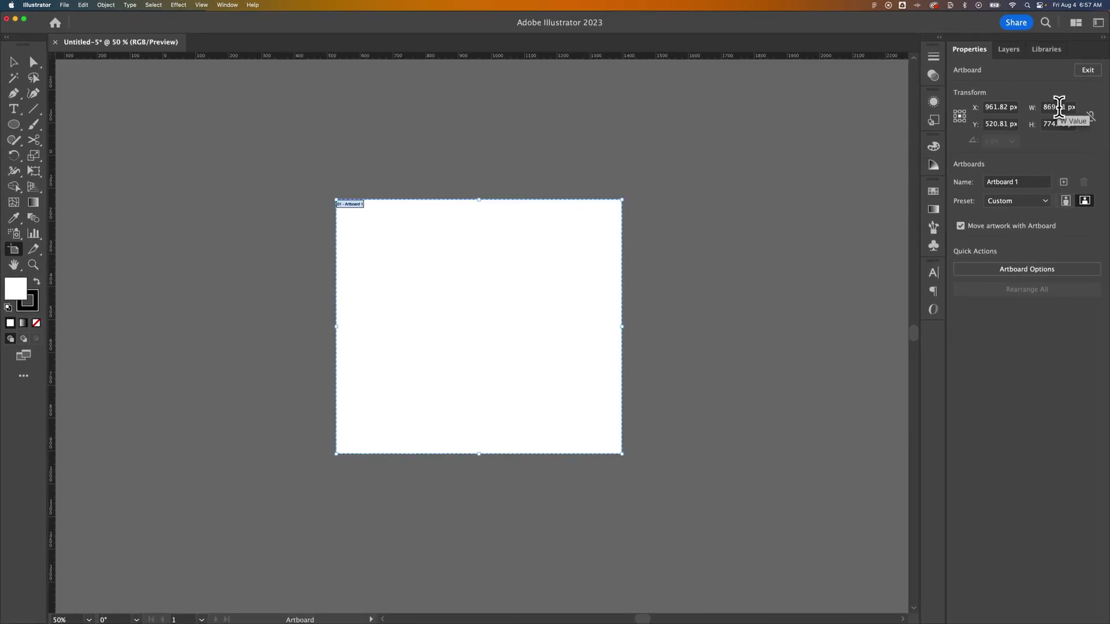
pyautogui.press('super+a')
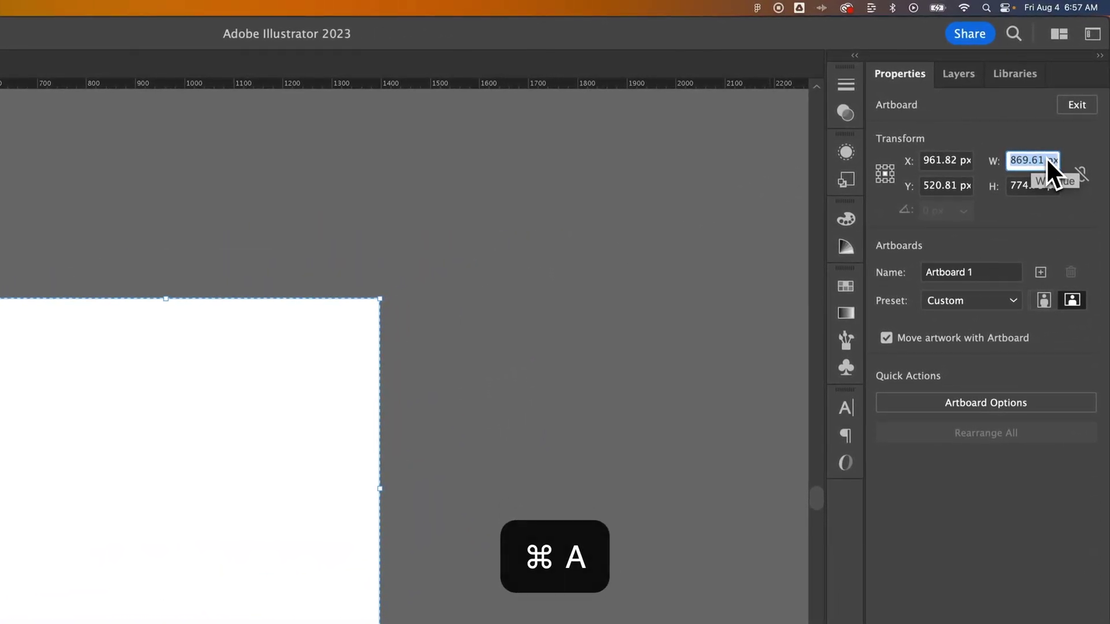
pyautogui.write('00')
pyautogui.click(1028, 188)
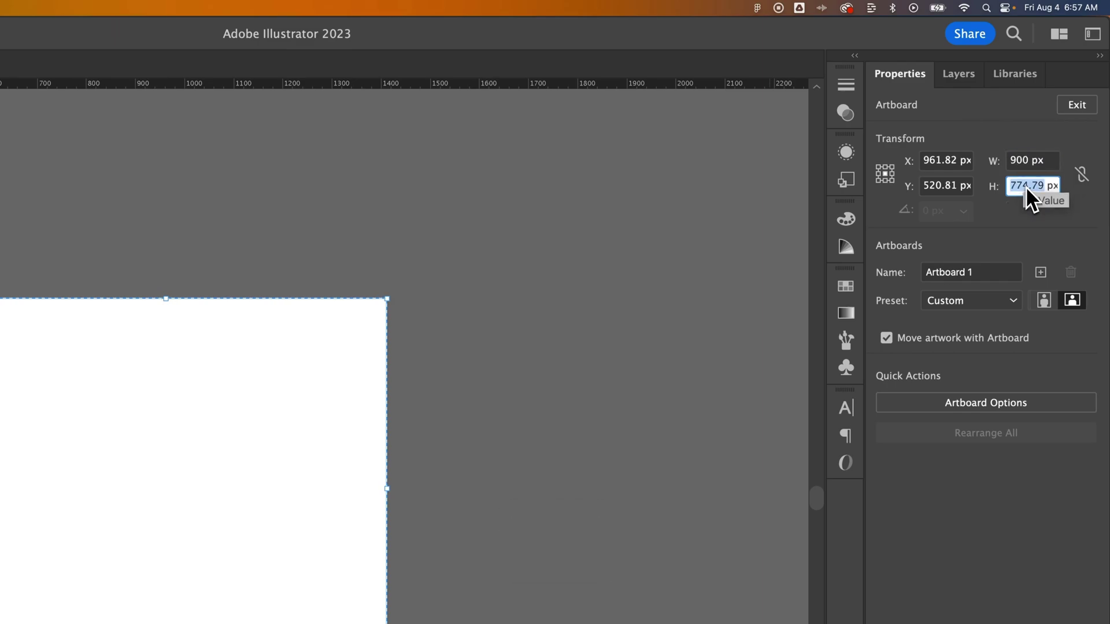
pyautogui.write('250')
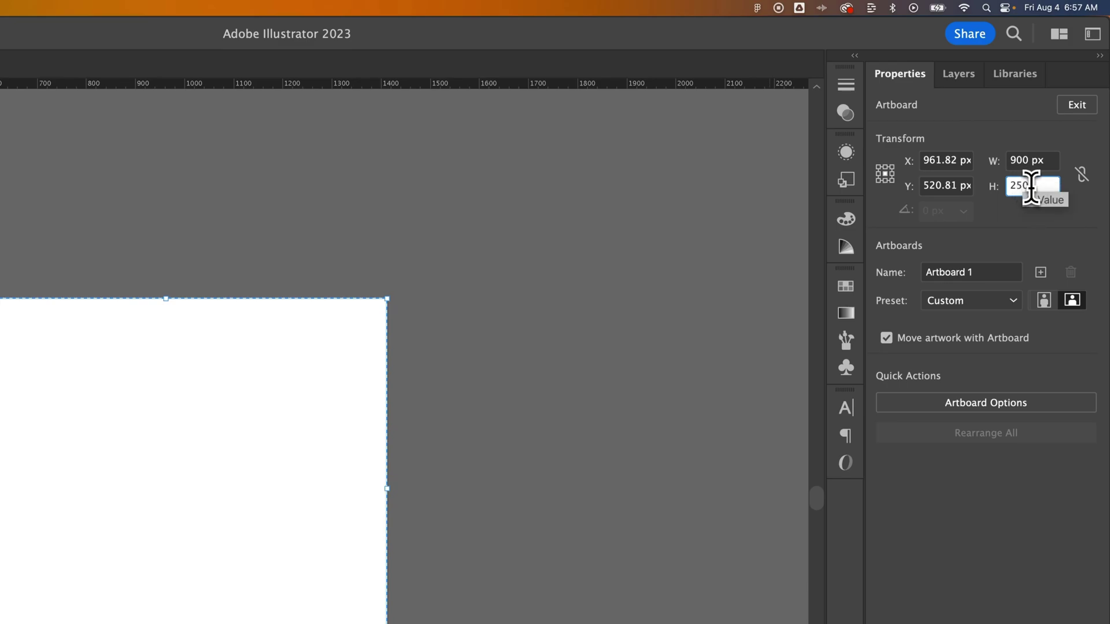
pyautogui.click(1045, 166)
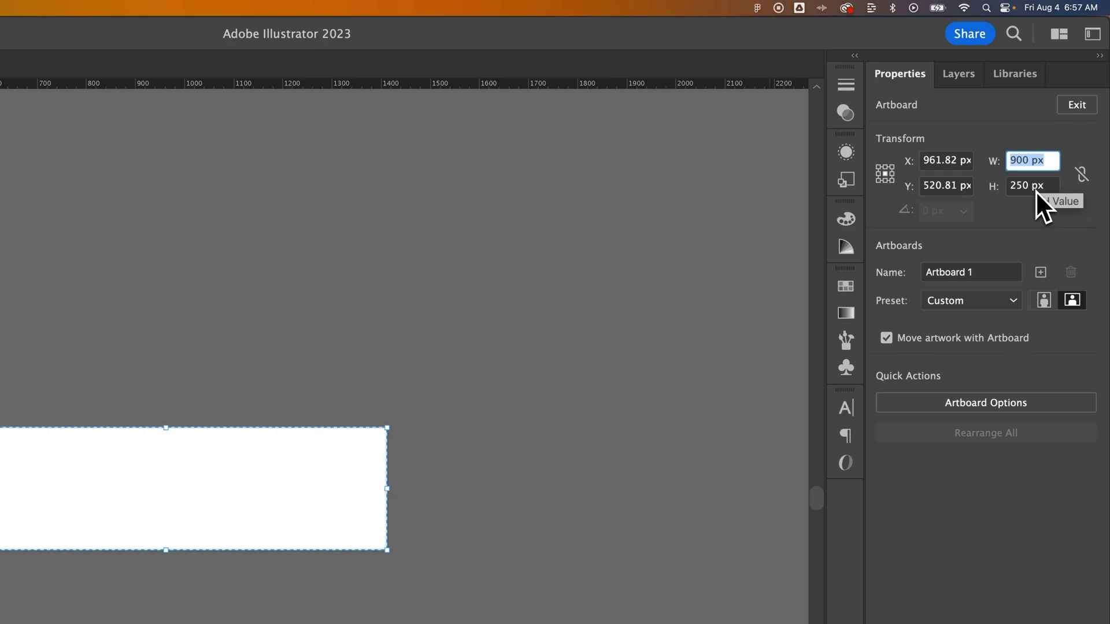
# Step: Switch the artboard to portrait orientation, making it 250 × 900 px
pyautogui.click(1045, 301)
pyautogui.click(1072, 301)
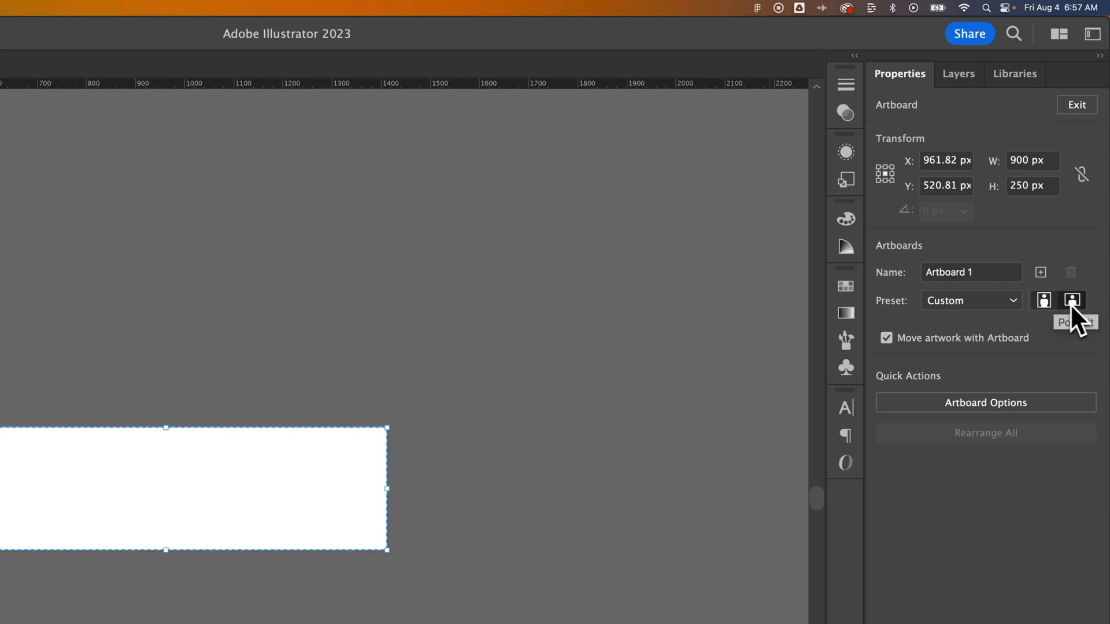
pyautogui.click(1044, 301)
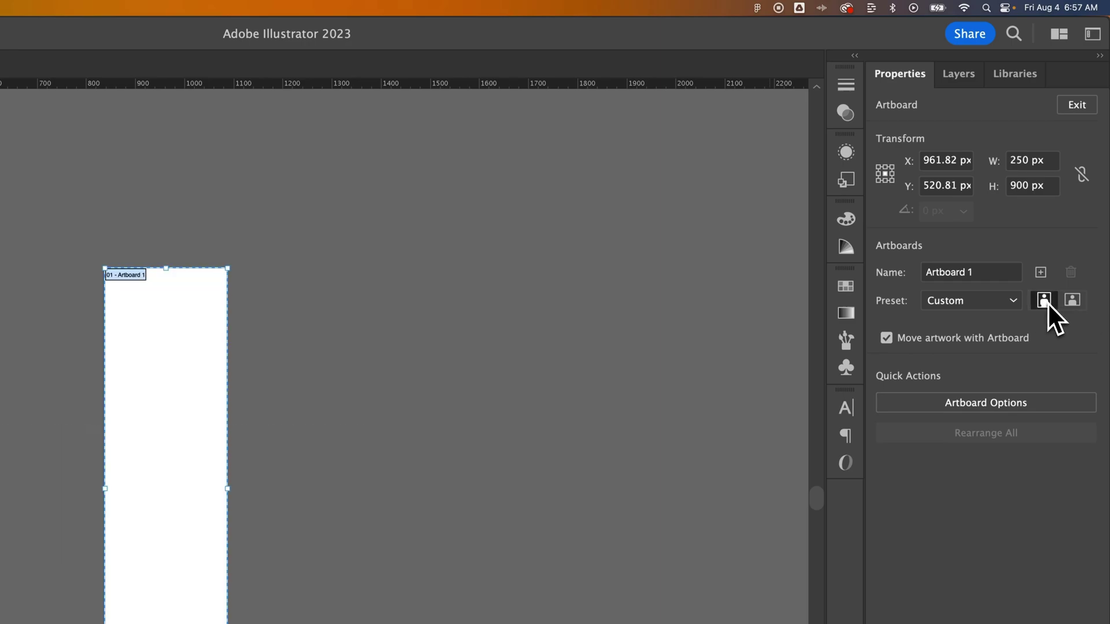
# Step: Apply the iPad Pro preset (2048 × 2732 px), zoom out, and reopen the Preset list
pyautogui.click(1010, 302)
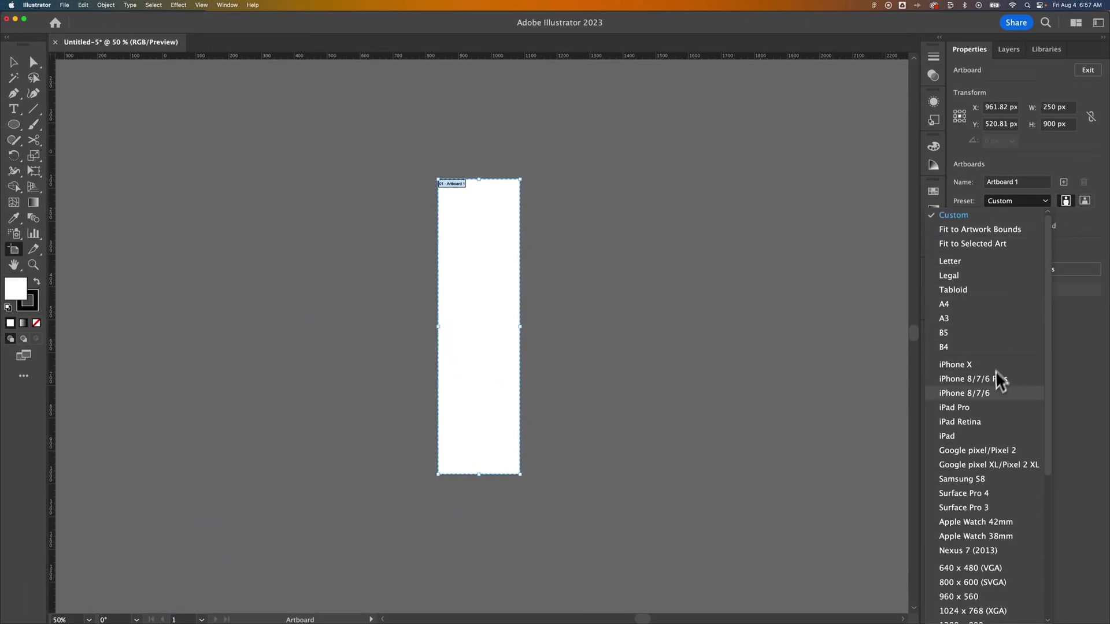
pyautogui.click(985, 407)
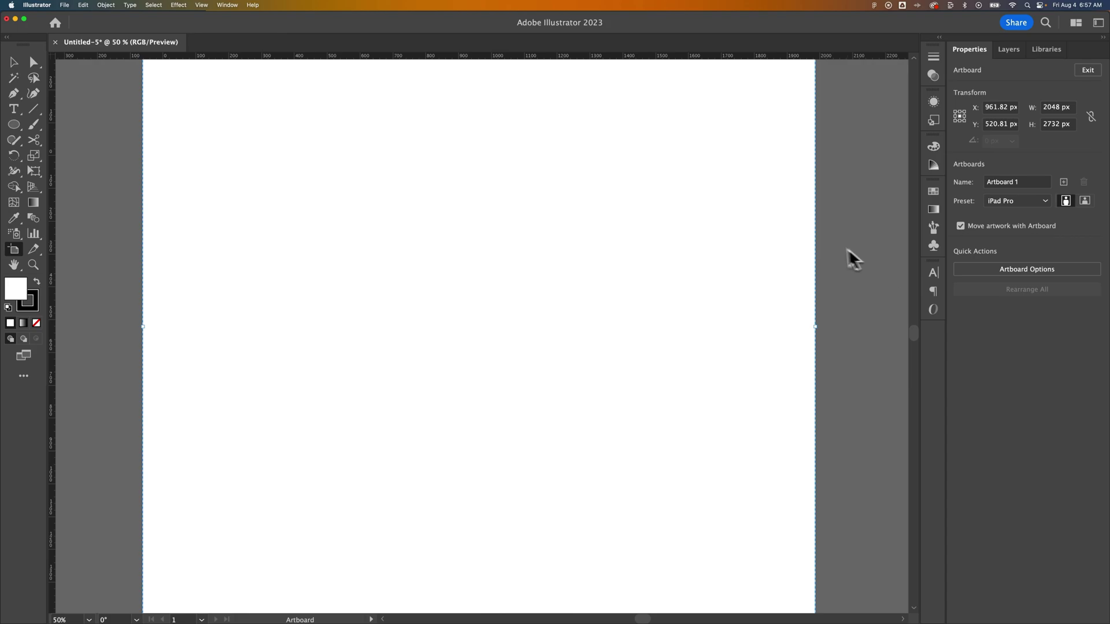
pyautogui.press('super+minus')
pyautogui.press('super+minus')
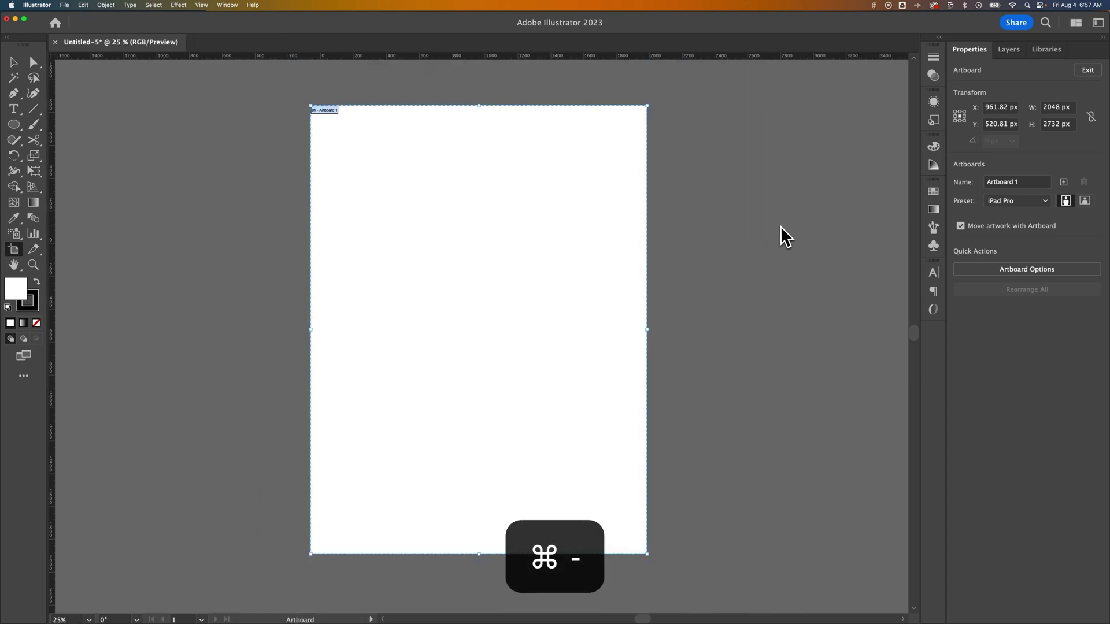
pyautogui.click(1021, 200)
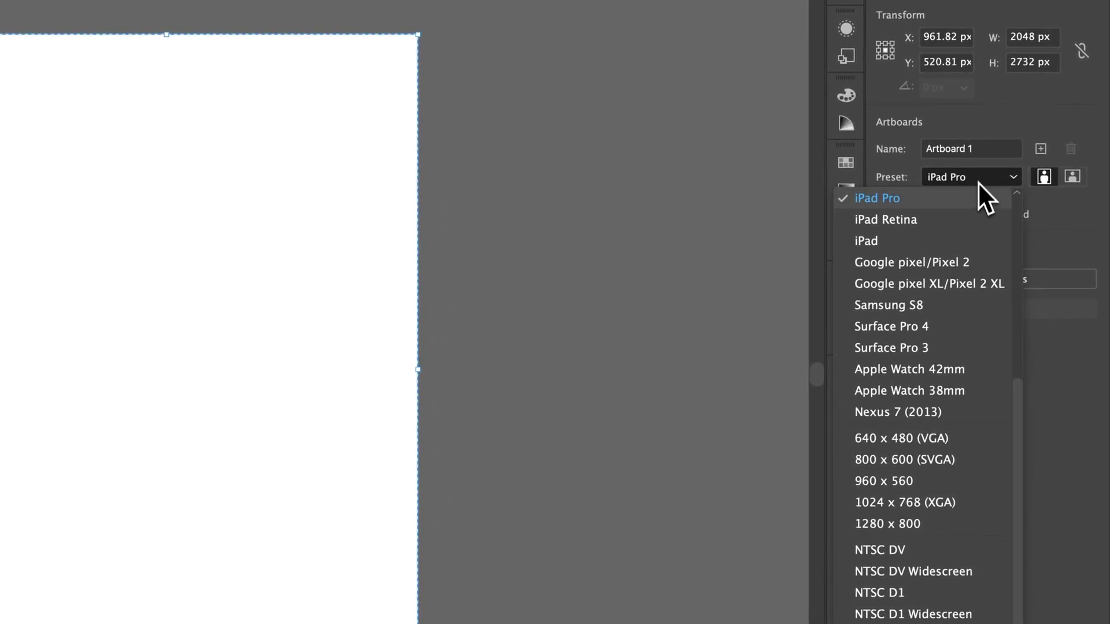
# Step: Apply the 640 × 480 (VGA) preset in landscape, zoom in, and exit artboard editing
pyautogui.click(957, 443)
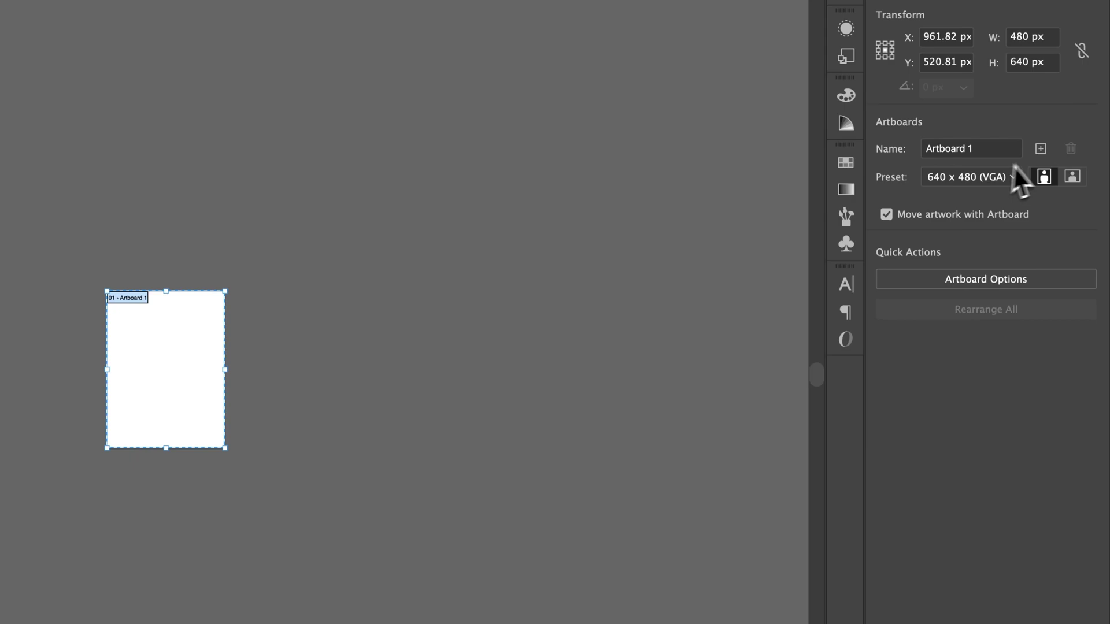
pyautogui.click(1072, 179)
pyautogui.click(1047, 179)
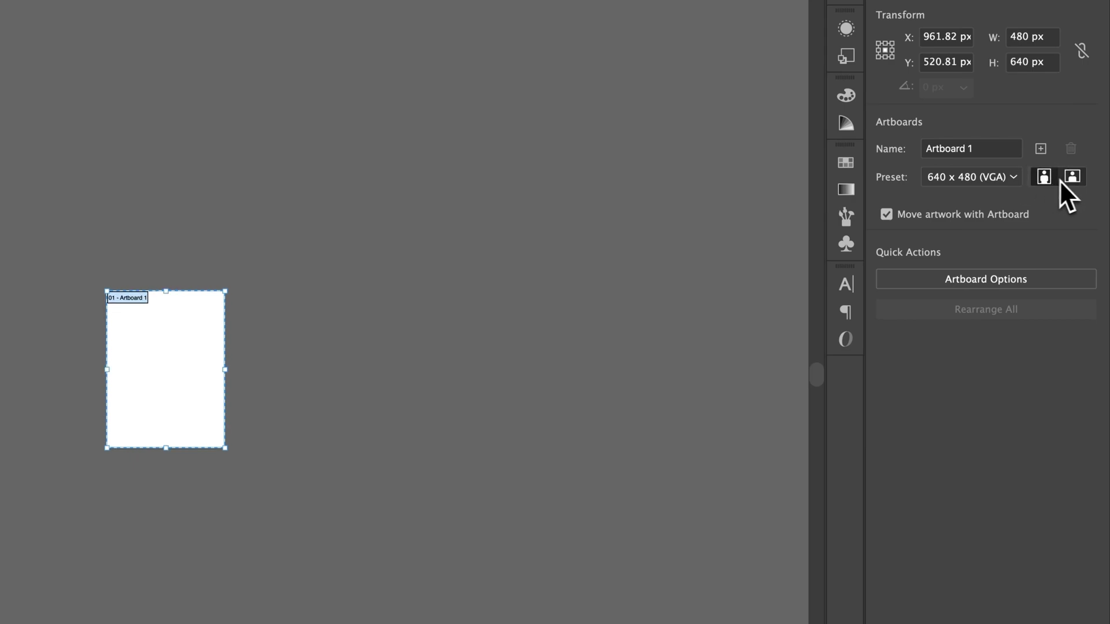
pyautogui.press('super+equal')
pyautogui.press('super+equal')
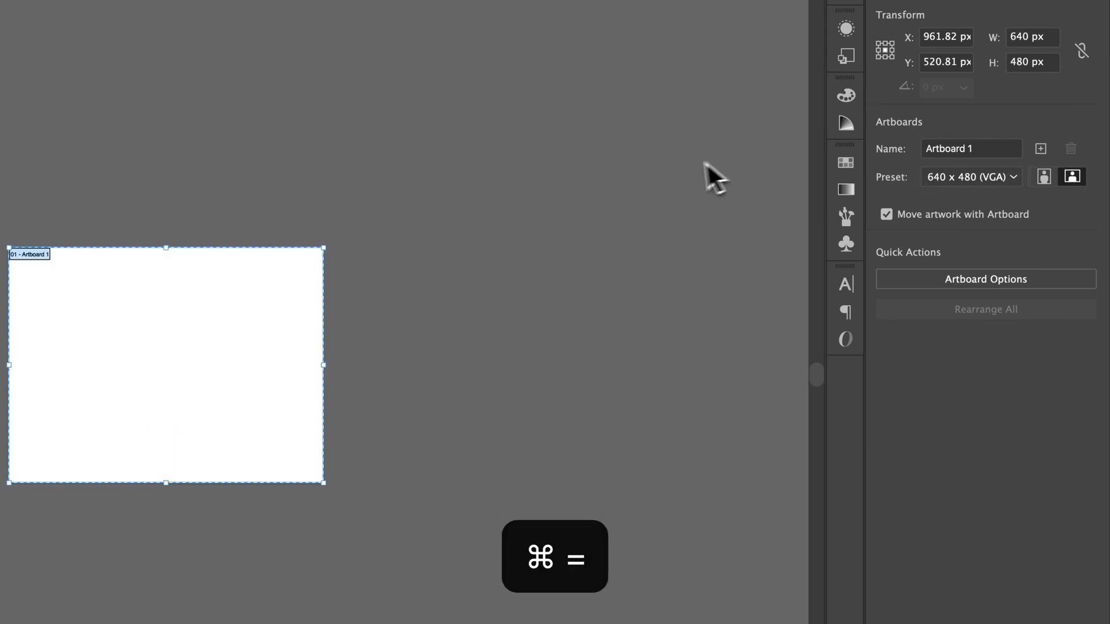
pyautogui.press('super+equal')
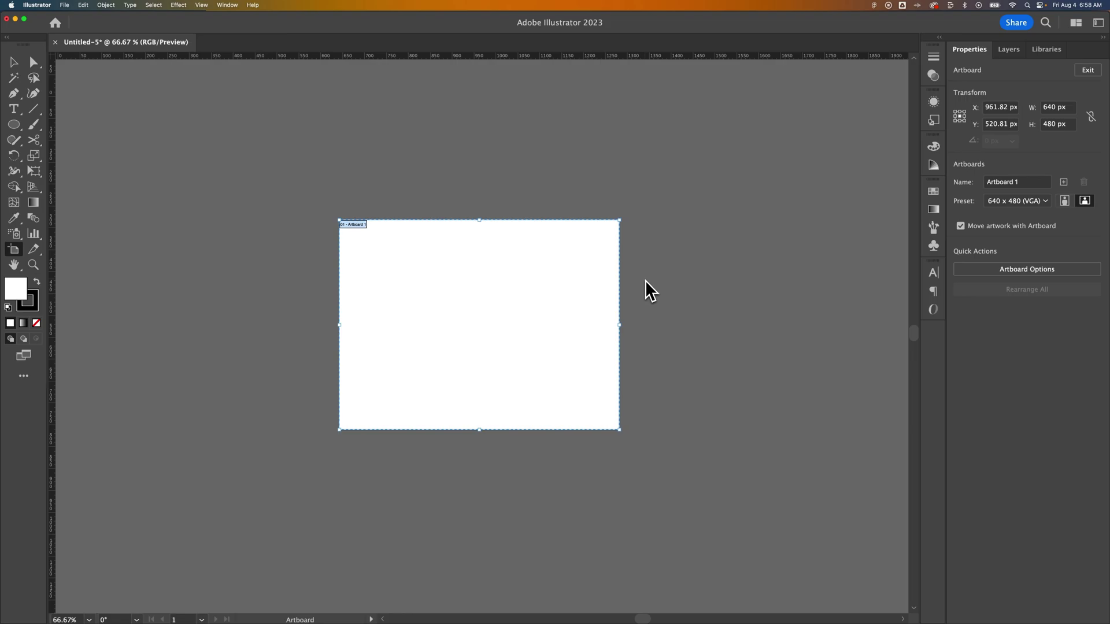
pyautogui.press('Escape')
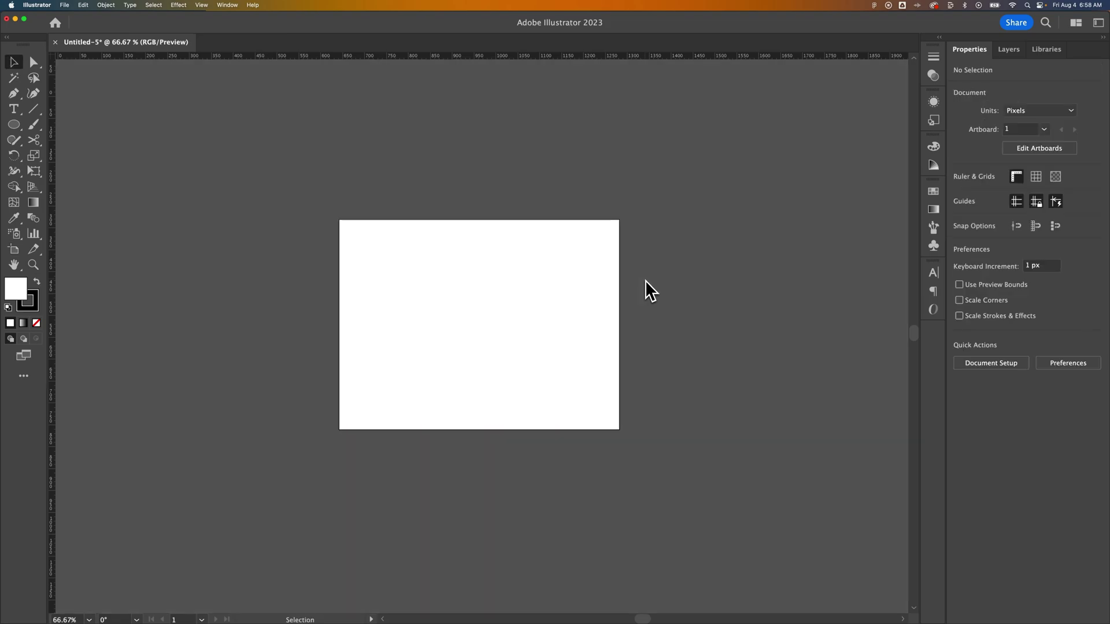